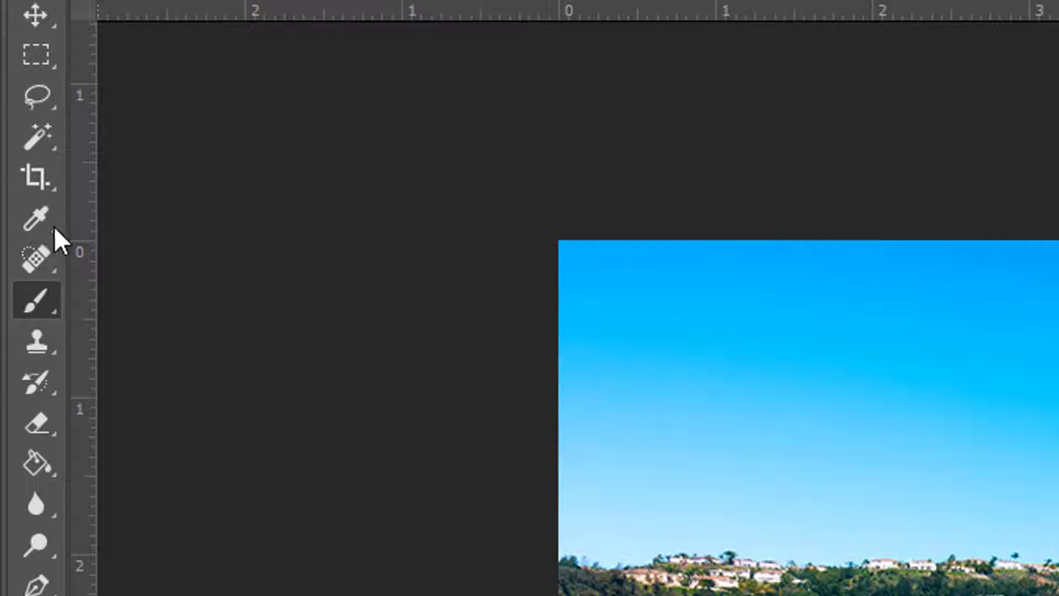
- Draw a Ruler tool line along the far shoreline of the lake photo and straighten the layer to it
click(52, 226)
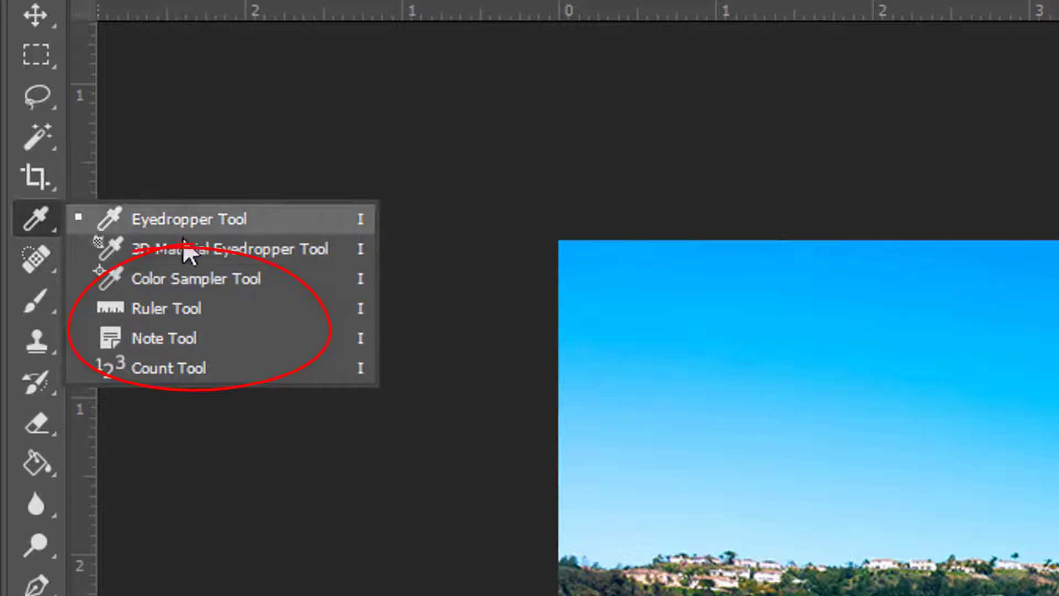
click(158, 309)
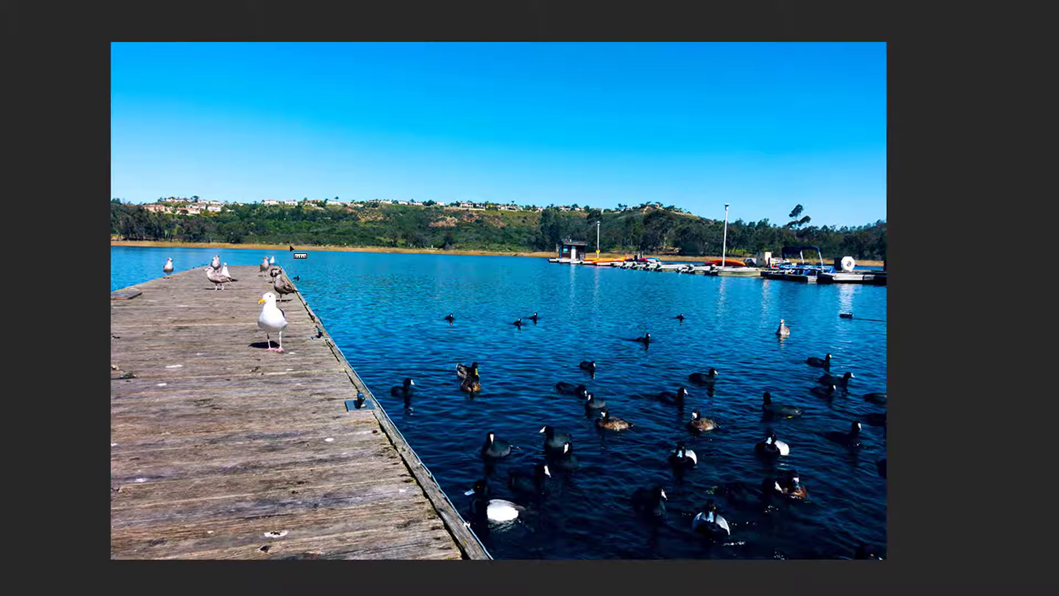
drag(292, 249, 641, 259)
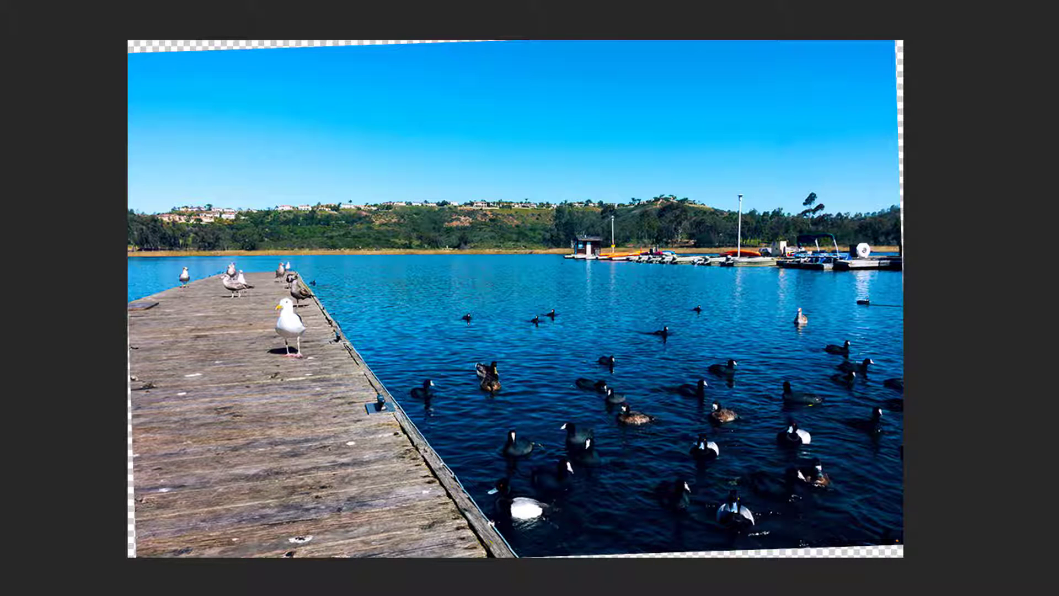
- Crop the straightened lake photo on all sides to remove the transparent edges left by the rotation
key(c)
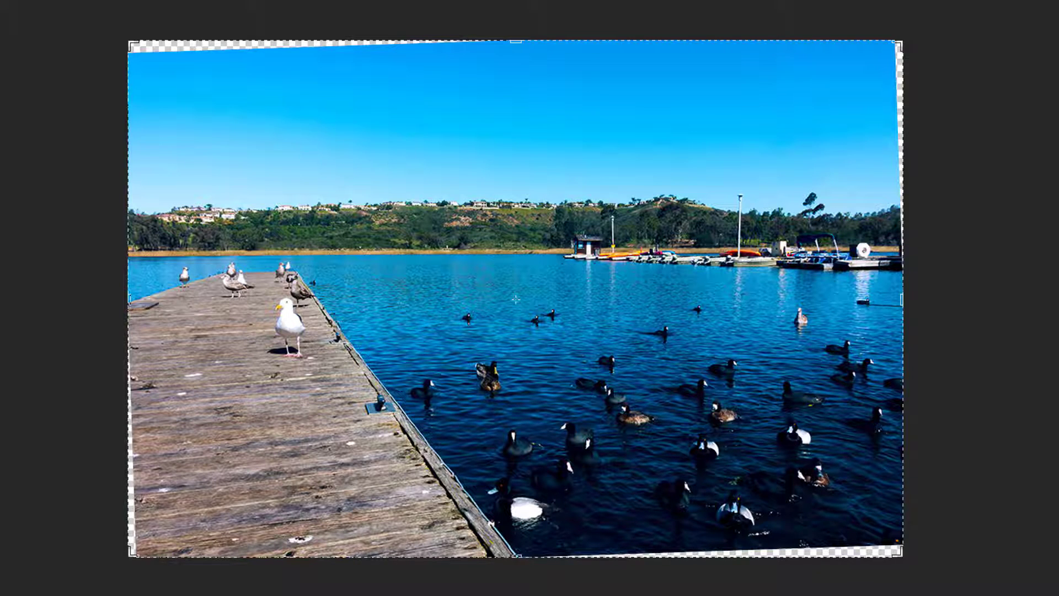
drag(513, 556, 507, 544)
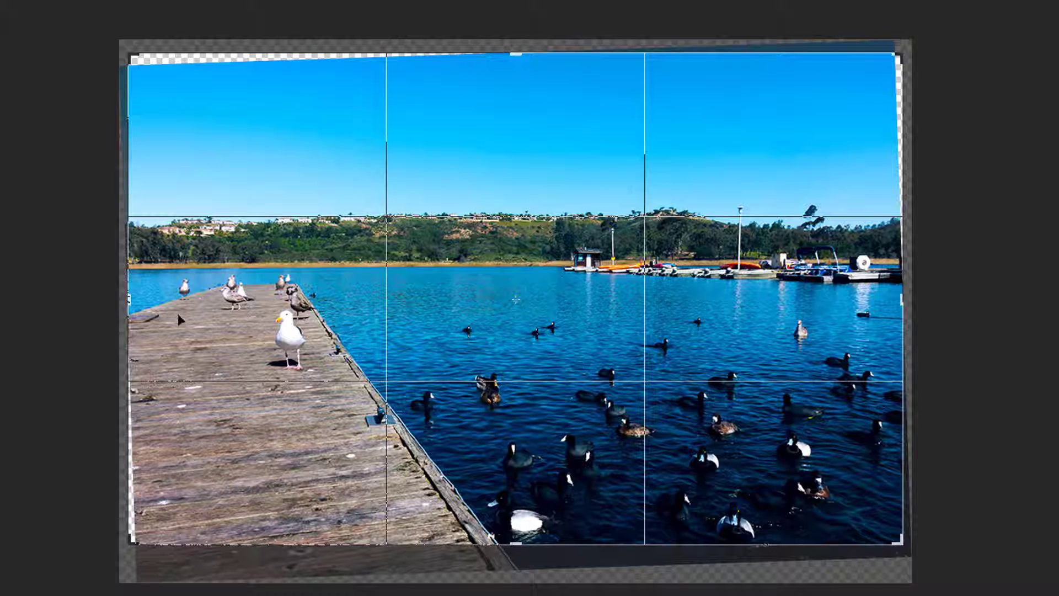
drag(126, 300, 131, 308)
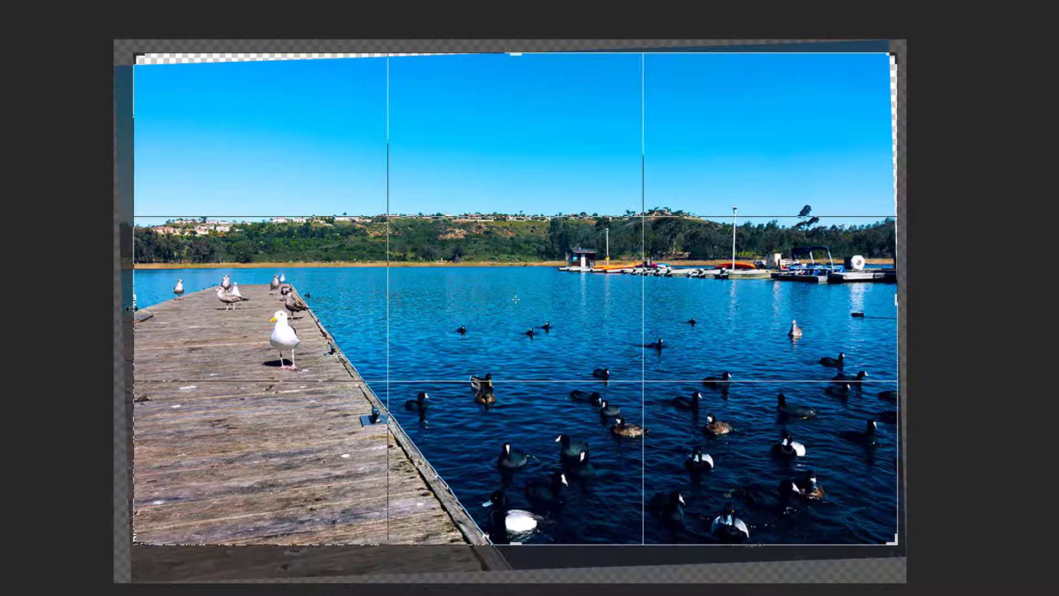
drag(516, 59, 516, 70)
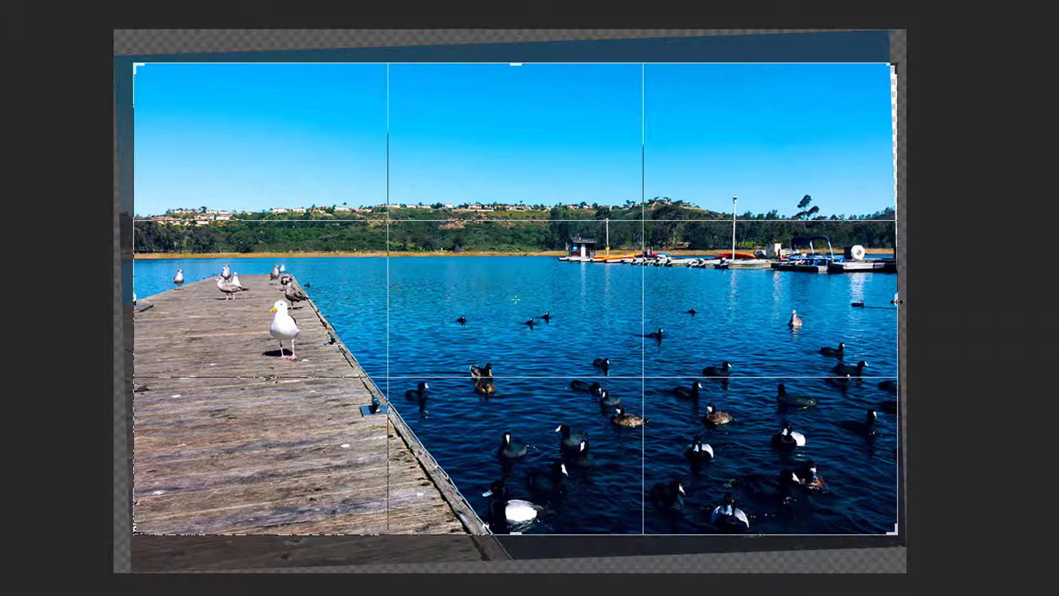
drag(897, 302, 892, 303)
key(Return)
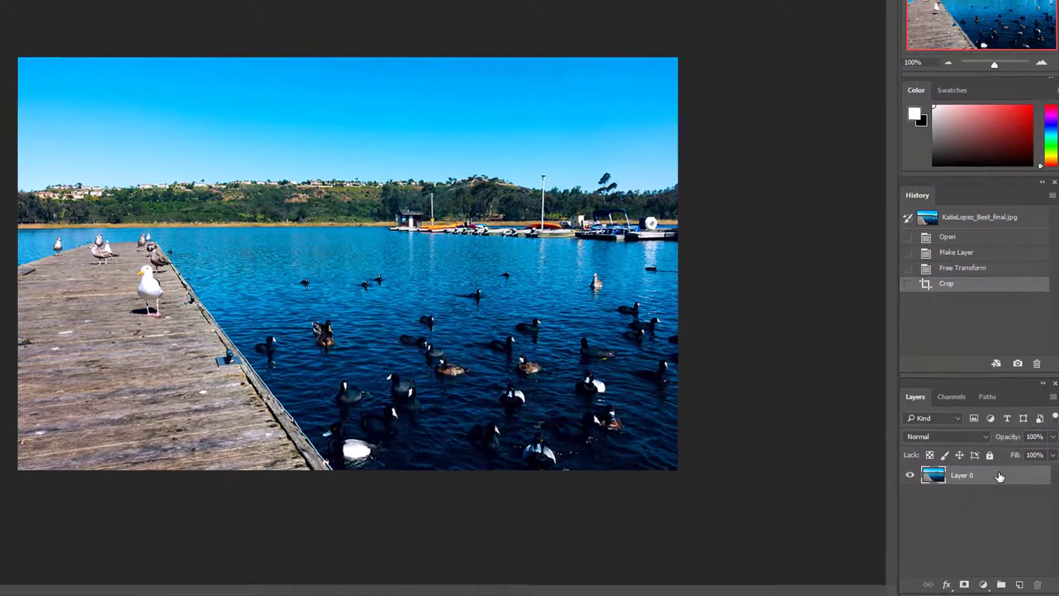
- Duplicate Layer 0, set the copy's blend mode to Screen, and toggle the copy's visibility to compare the brightening
drag(990, 478, 1012, 584)
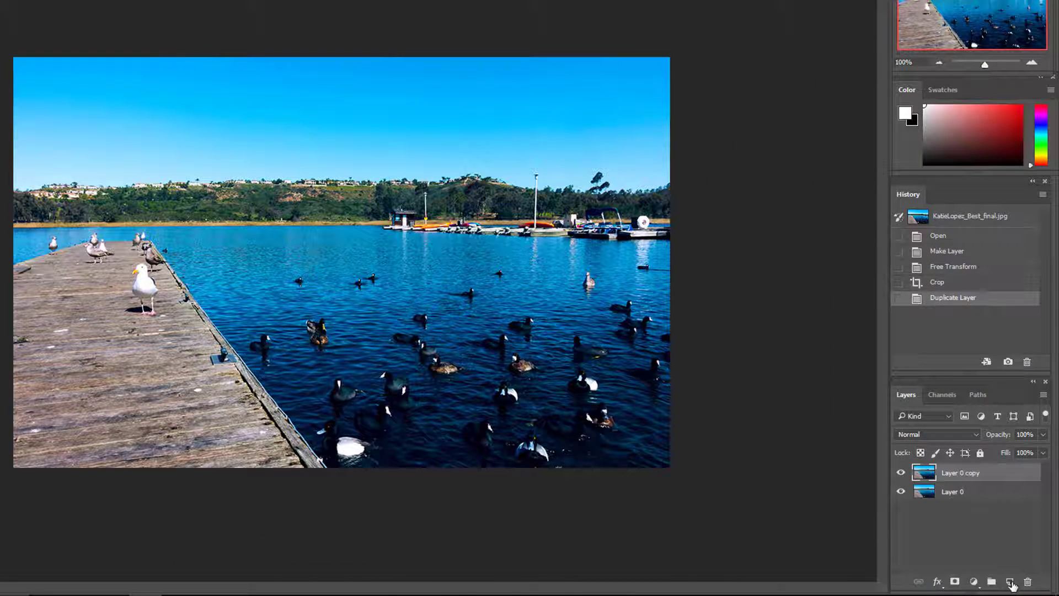
click(976, 435)
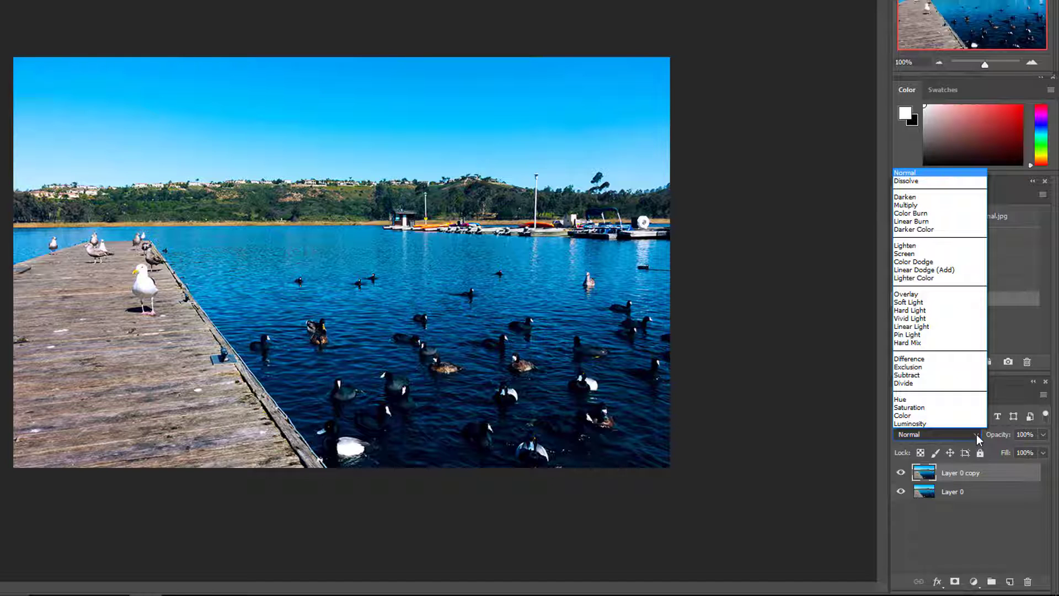
click(905, 254)
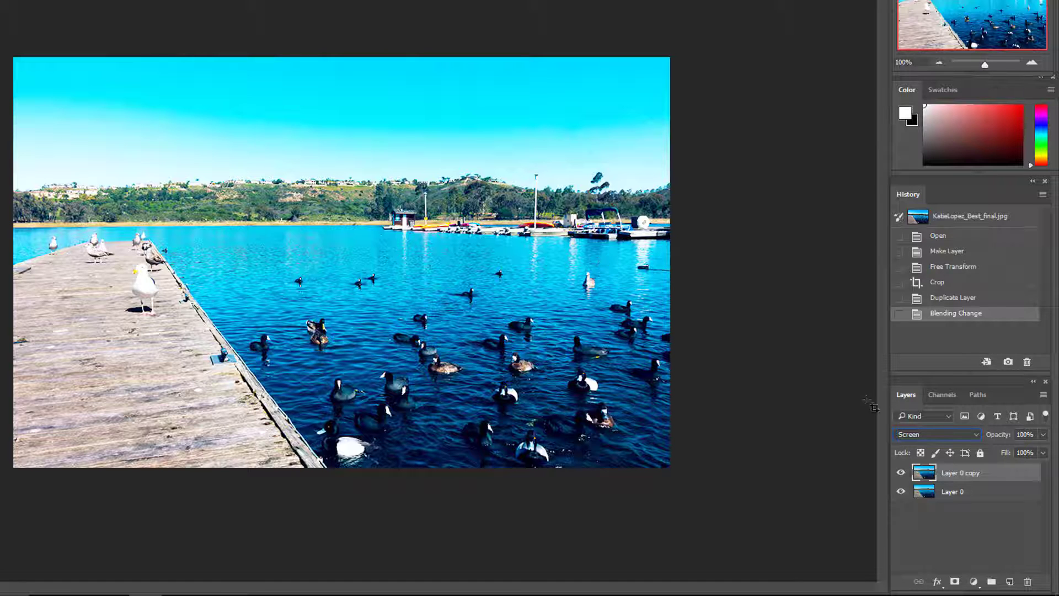
click(902, 473)
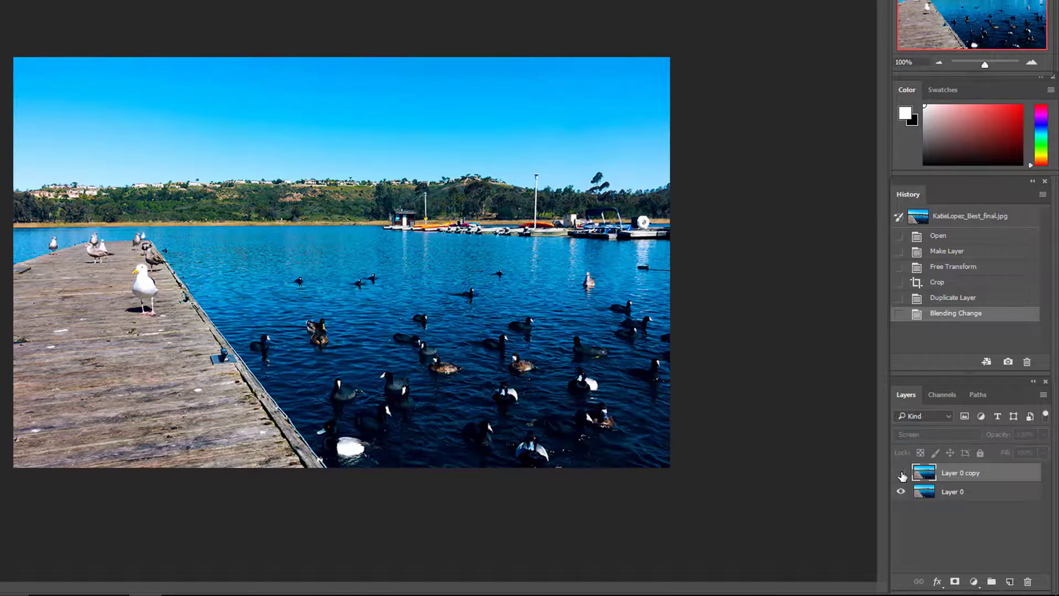
click(901, 473)
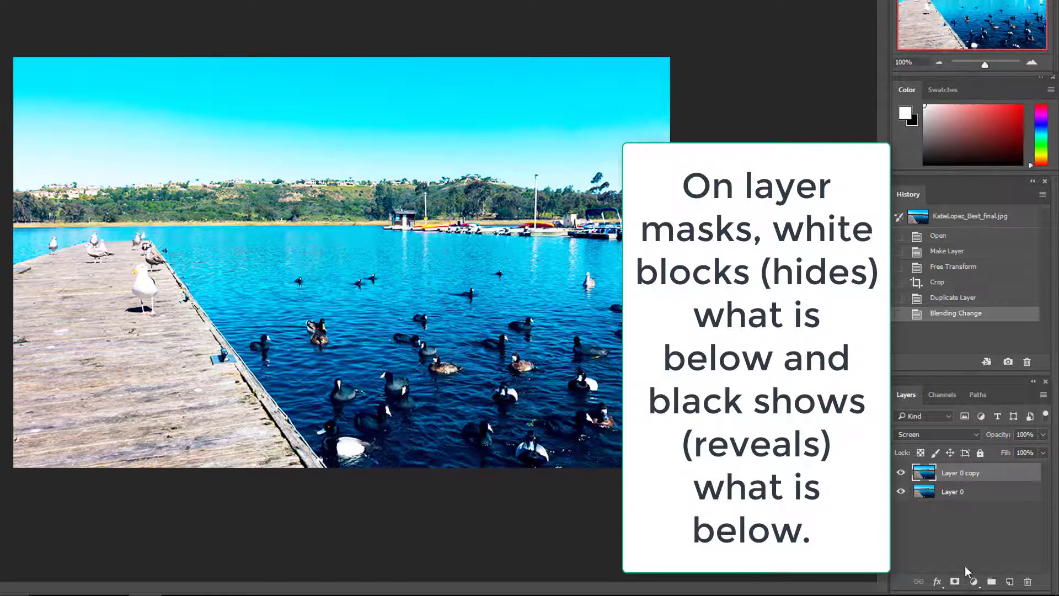
- Add a layer mask to Layer 0 copy and set up a soft black brush at 600 px and 73% opacity
click(955, 582)
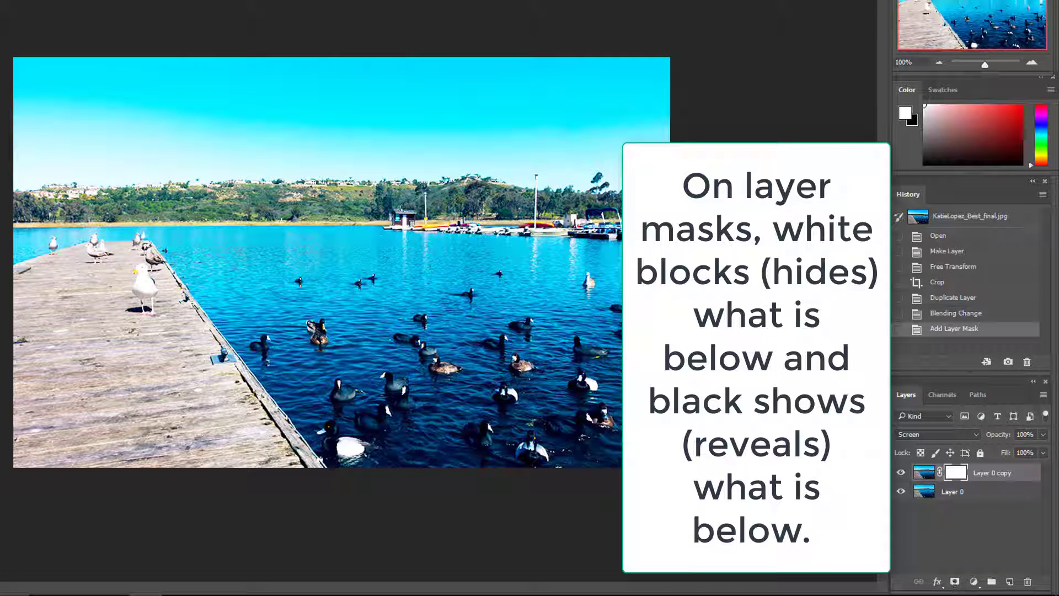
key(x)
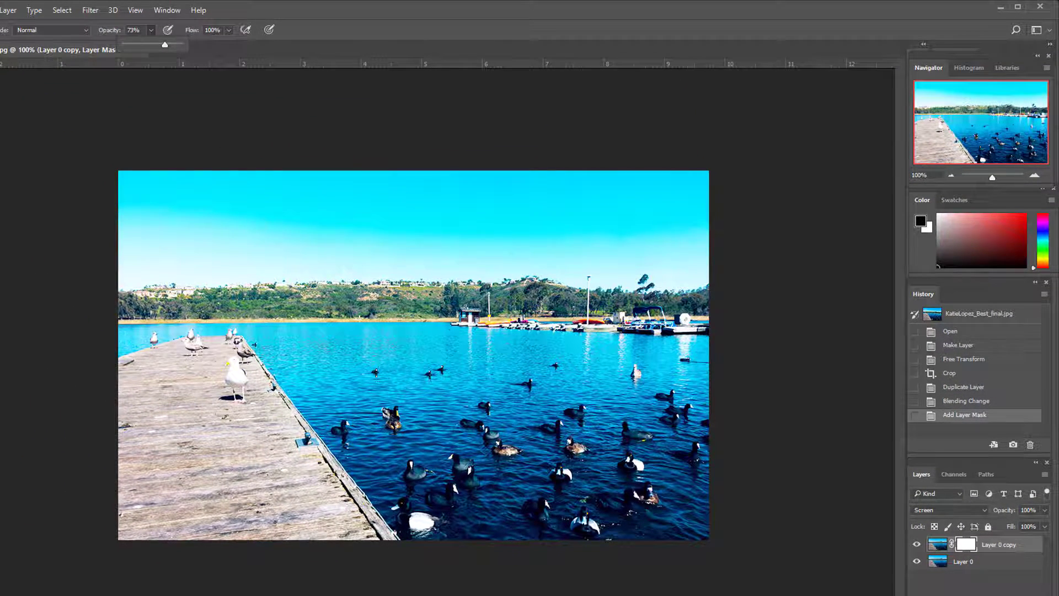
click(29, 30)
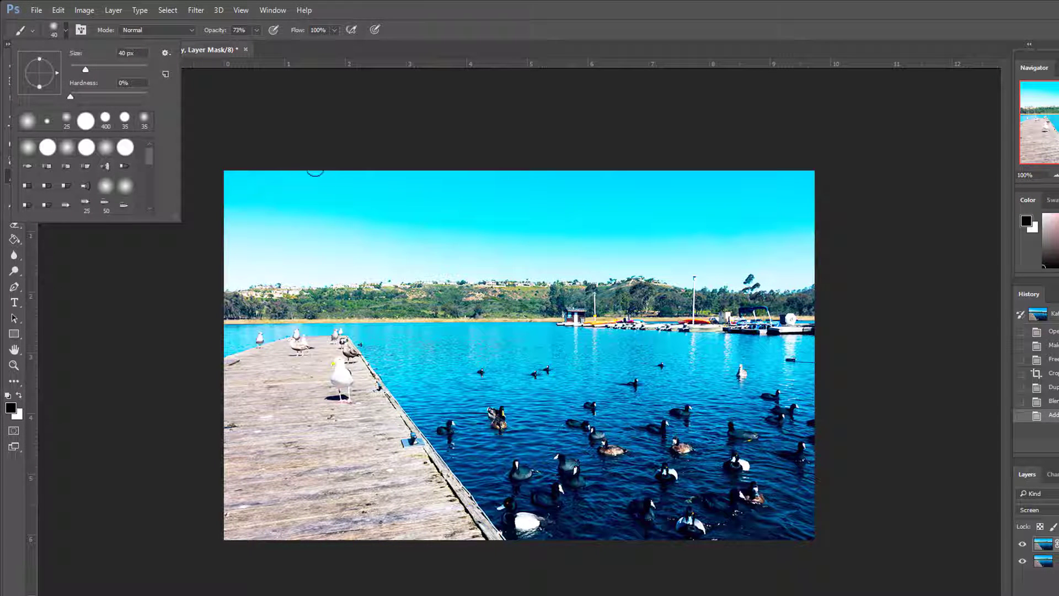
click(287, 147)
key(bracketright)
key(bracketright)
key(bracketright)
key(bracketright)
key(bracketright)
key(bracketright)
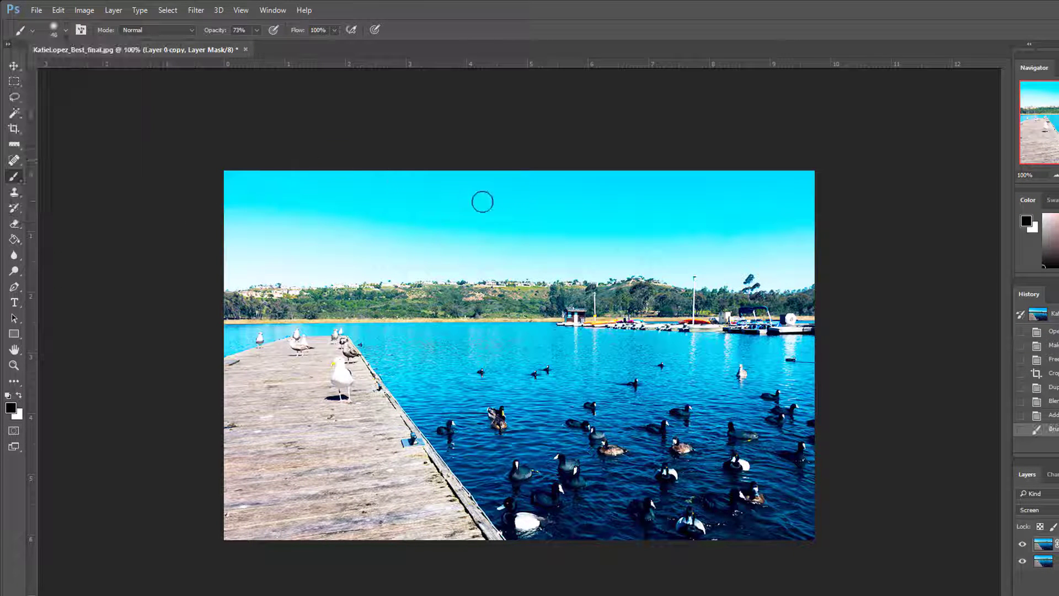
key(bracketright)
key(bracketright)
key(bracketright)
key(bracketright)
key(bracketright)
key(bracketright)
key(bracketright)
key(bracketright)
key(bracketright)
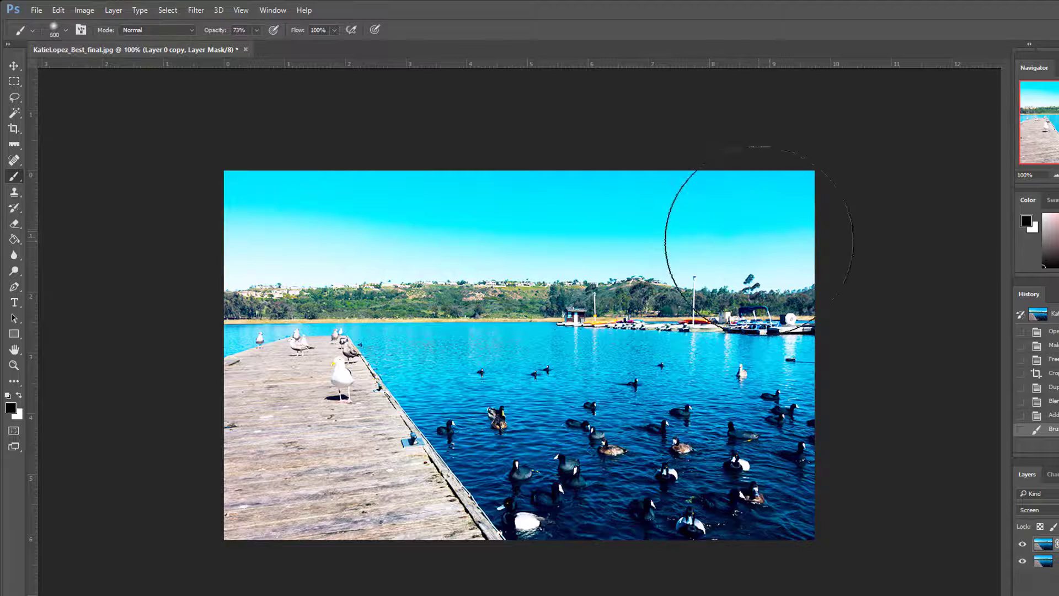
- Paint black on the mask over the sky, hills and wooden dock to bring back their darker exposure
mouse_move(816, 247)
mouse_down()
mouse_move(297, 247)
mouse_move(242, 301)
mouse_move(251, 440)
mouse_move(334, 565)
mouse_move(347, 557)
mouse_move(243, 402)
mouse_move(225, 296)
mouse_up()
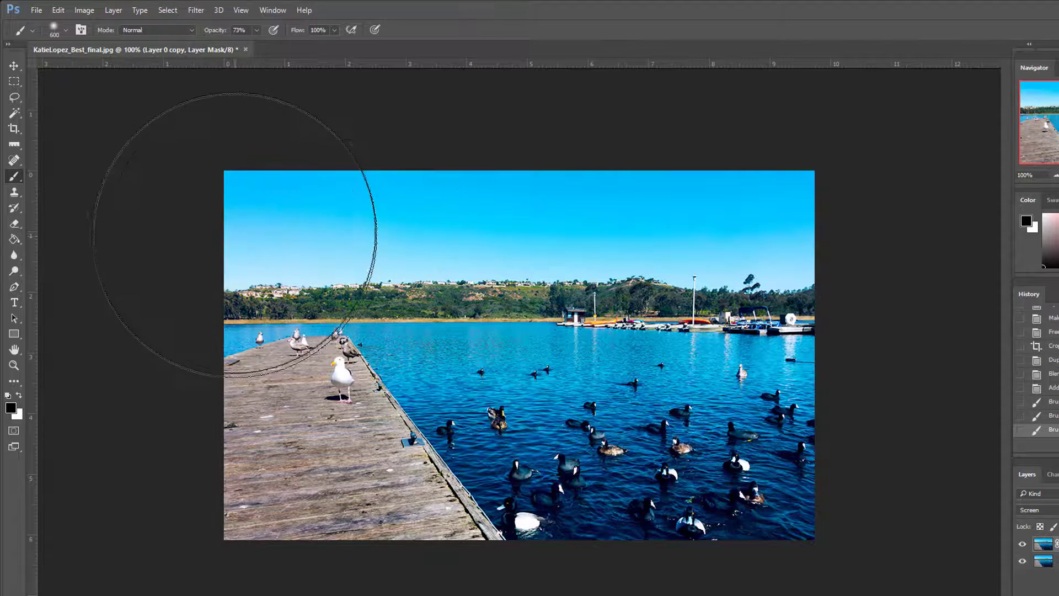
mouse_move(775, 158)
mouse_down()
mouse_move(816, 163)
mouse_move(799, 161)
mouse_up()
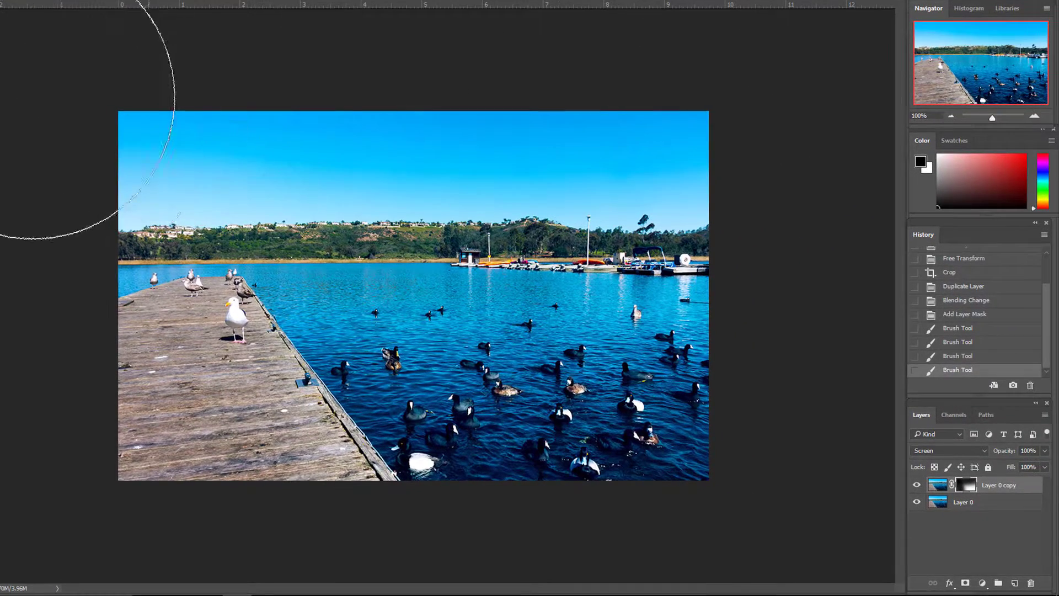
drag(33, 97, 70, 133)
mouse_move(113, 226)
mouse_down()
mouse_move(193, 433)
mouse_move(246, 488)
mouse_move(188, 412)
mouse_move(118, 272)
mouse_move(83, 181)
mouse_move(111, 170)
mouse_up()
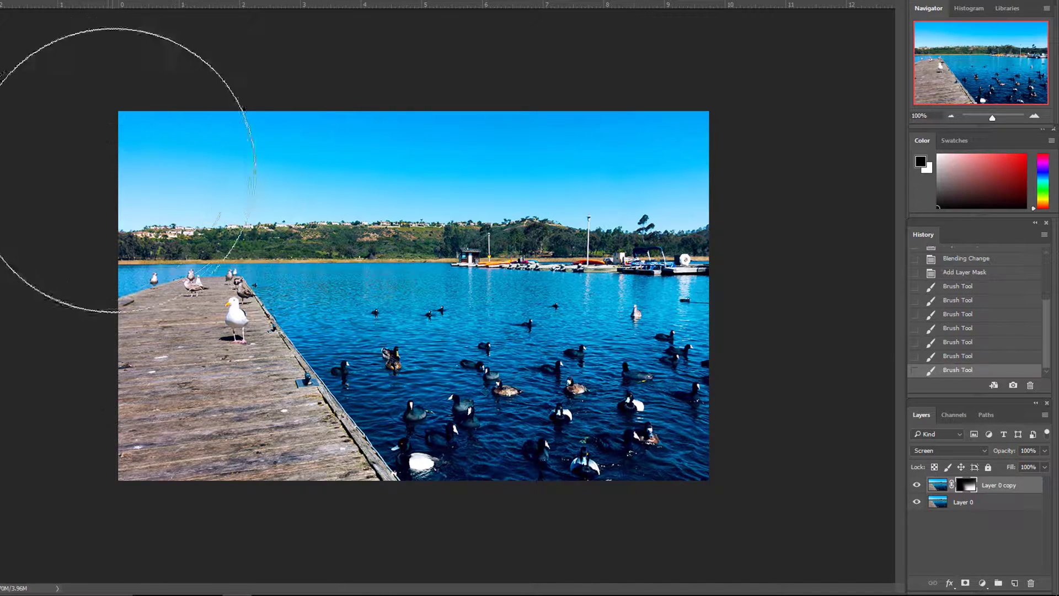
drag(579, 175, 815, 179)
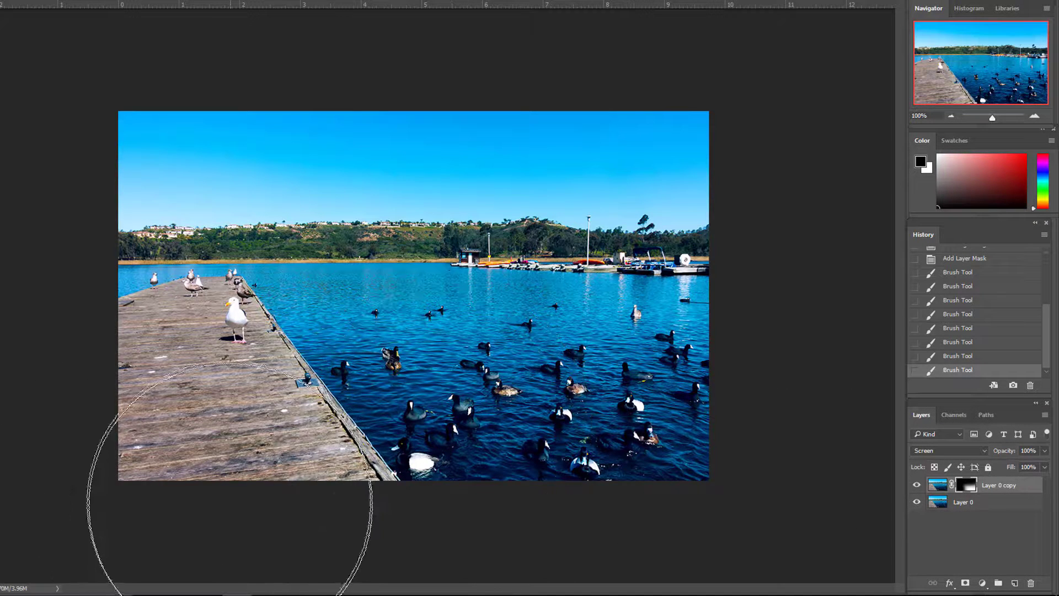
drag(194, 428, 122, 327)
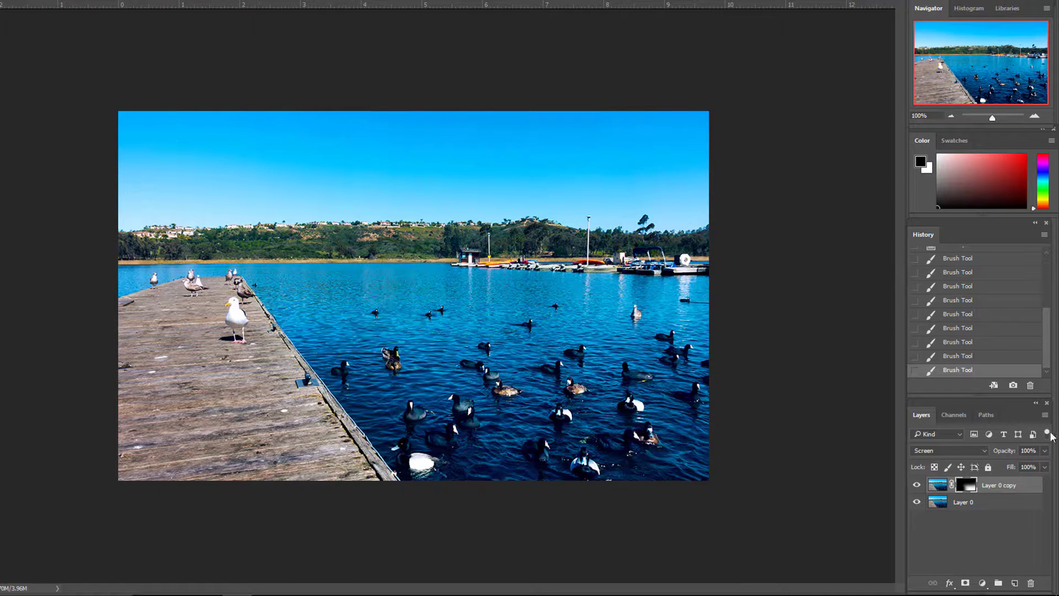
- Duplicate the masked Layer 0 copy and switch the foreground color to white
drag(1012, 484, 1015, 583)
key(x)
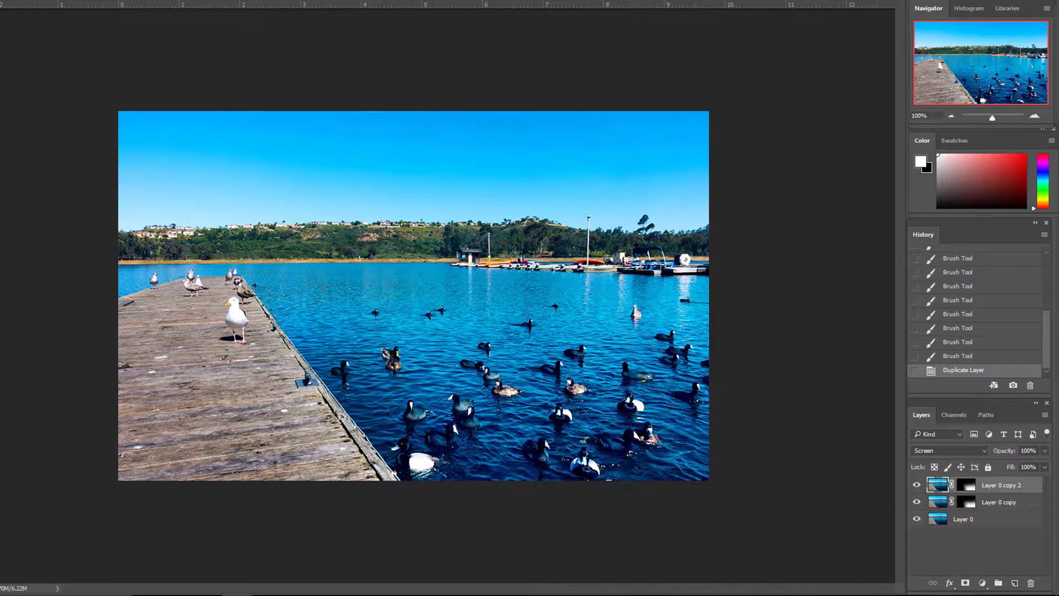
key(ctrl+t)
drag(117, 113, 116, 161)
drag(711, 293, 511, 249)
mouse_move(413, 436)
mouse_down()
mouse_move(411, 411)
mouse_move(416, 420)
mouse_up()
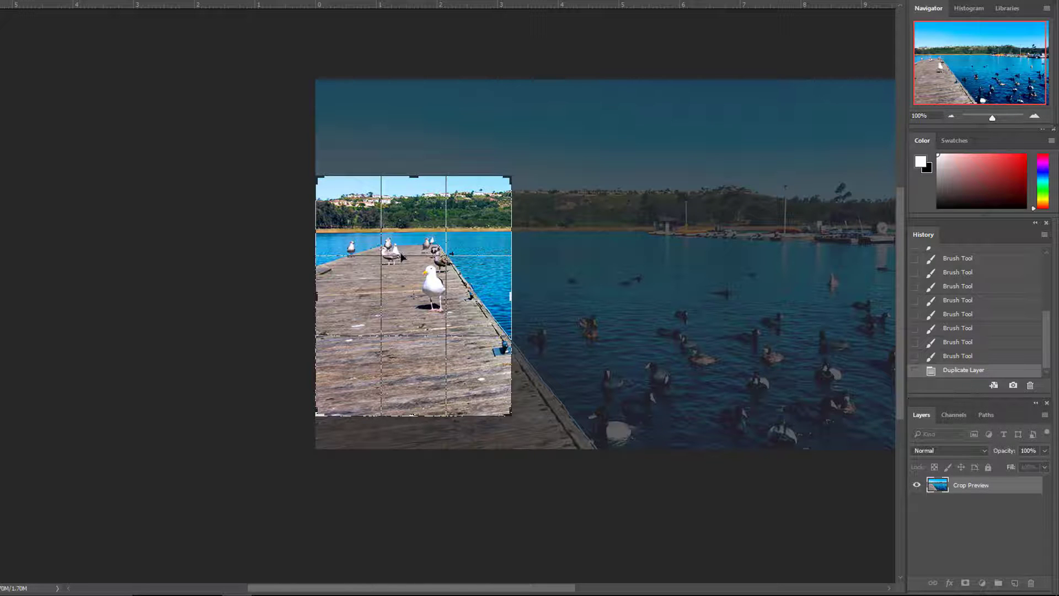
drag(403, 257, 443, 265)
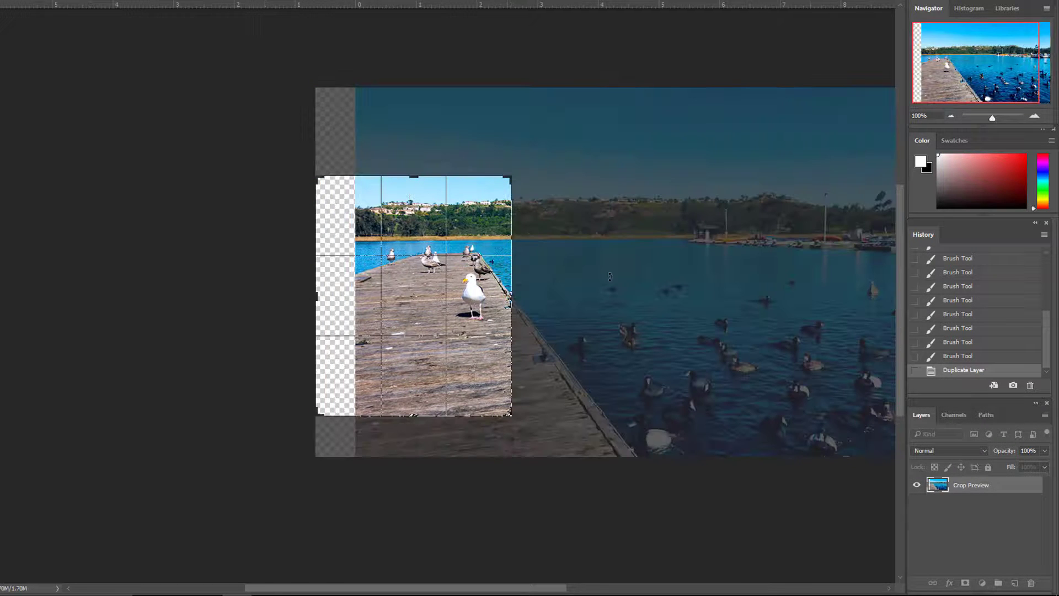
drag(609, 277, 555, 258)
key(Escape)
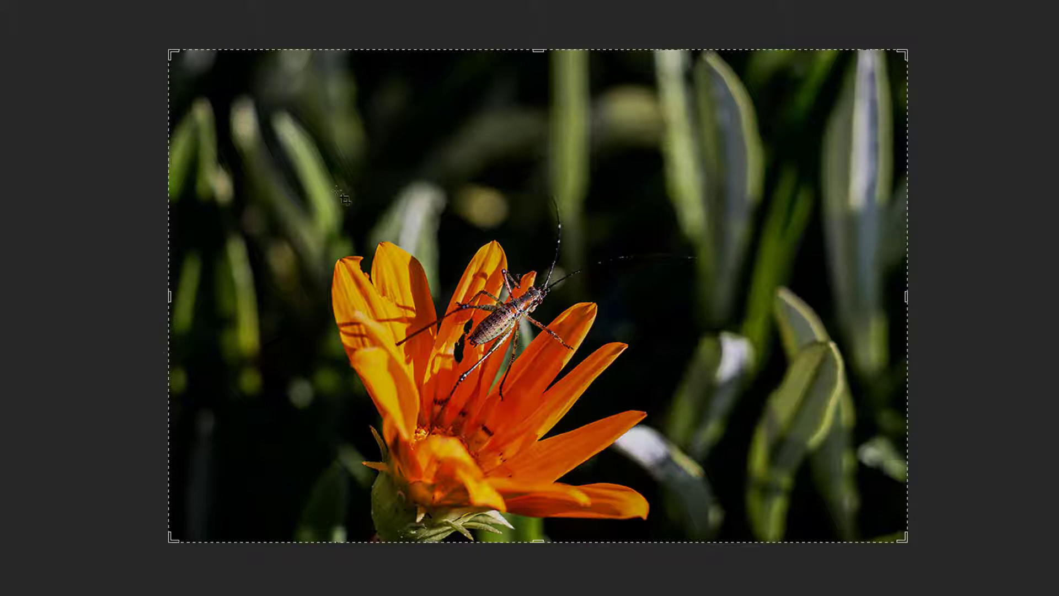
- Crop the flower photo tighter at the top and both sides, placing the flower and insect around the left rule-of-thirds line
drag(168, 298, 191, 314)
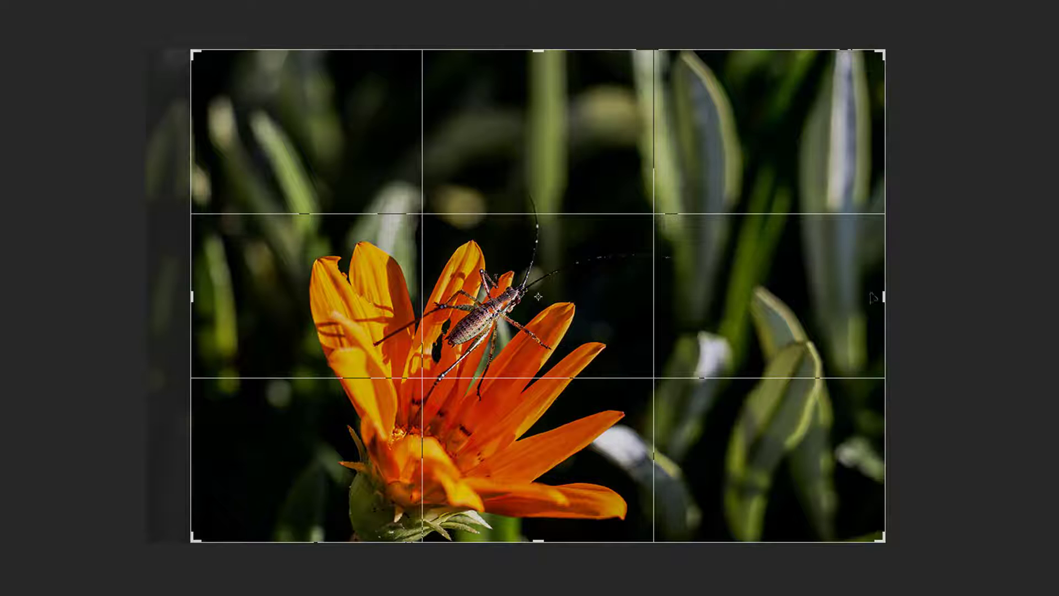
mouse_move(873, 298)
mouse_down()
mouse_move(864, 300)
mouse_move(875, 298)
mouse_up()
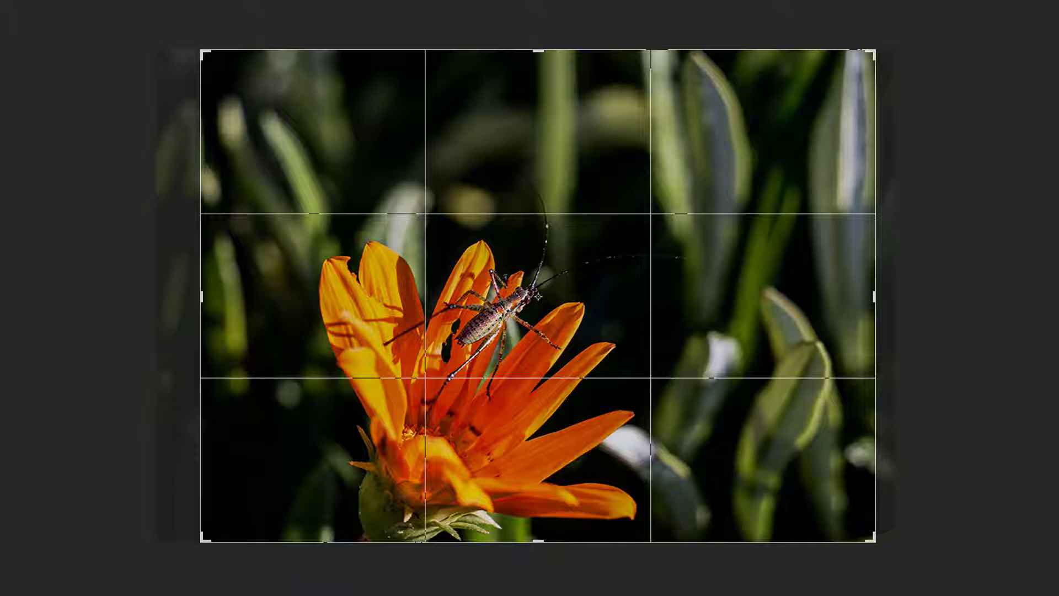
drag(535, 45, 538, 81)
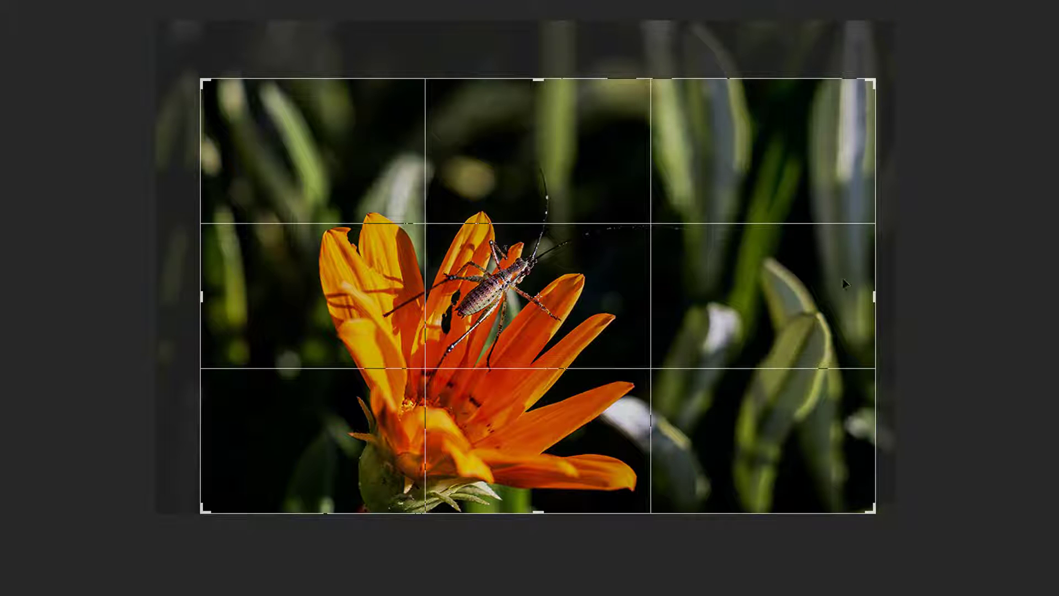
drag(876, 293, 856, 297)
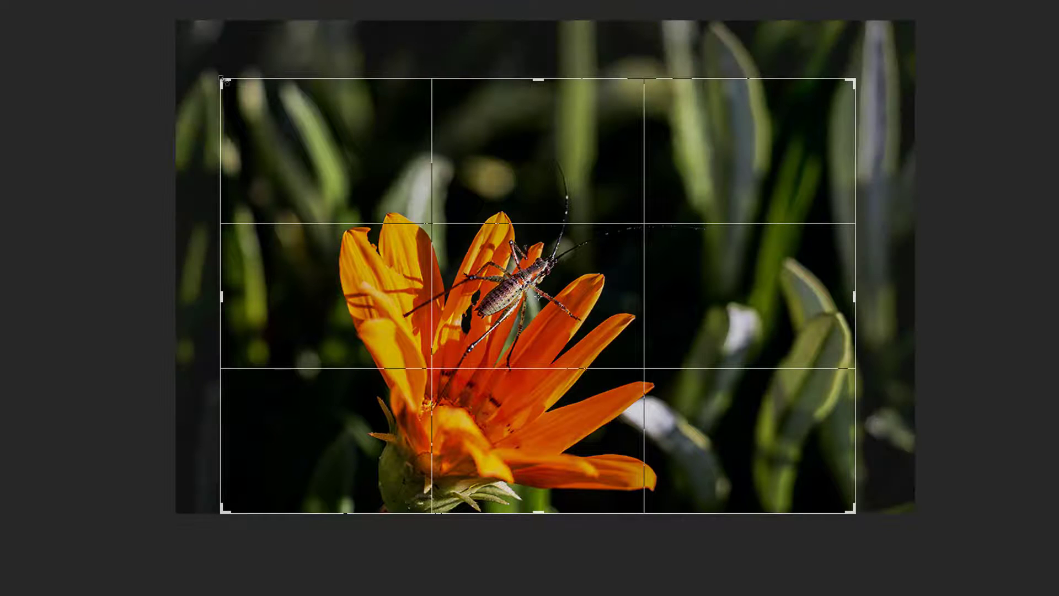
drag(222, 79, 238, 91)
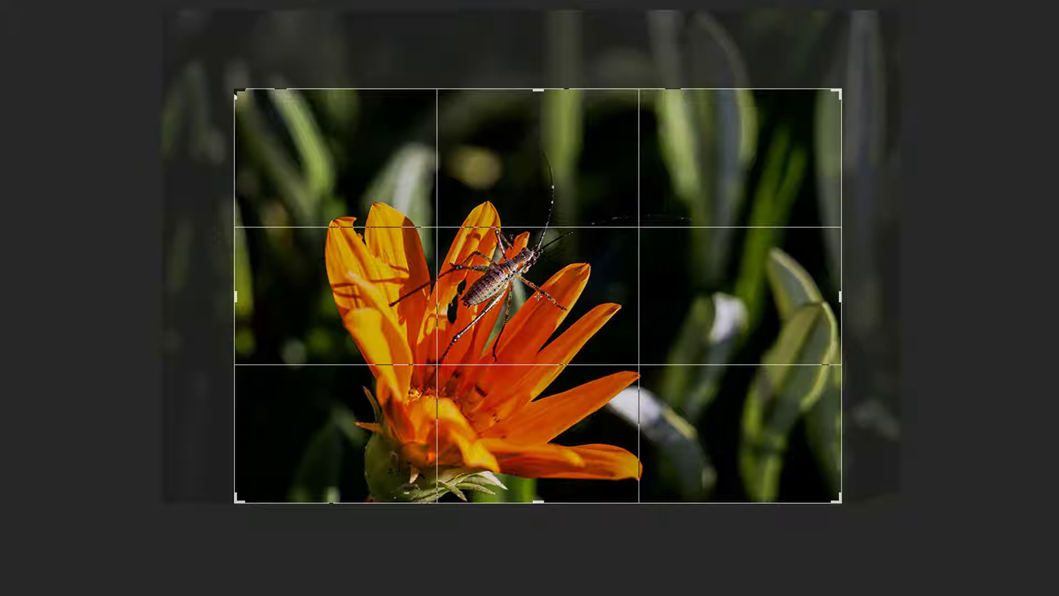
mouse_move(481, 449)
mouse_down()
mouse_move(467, 451)
mouse_move(481, 451)
mouse_up()
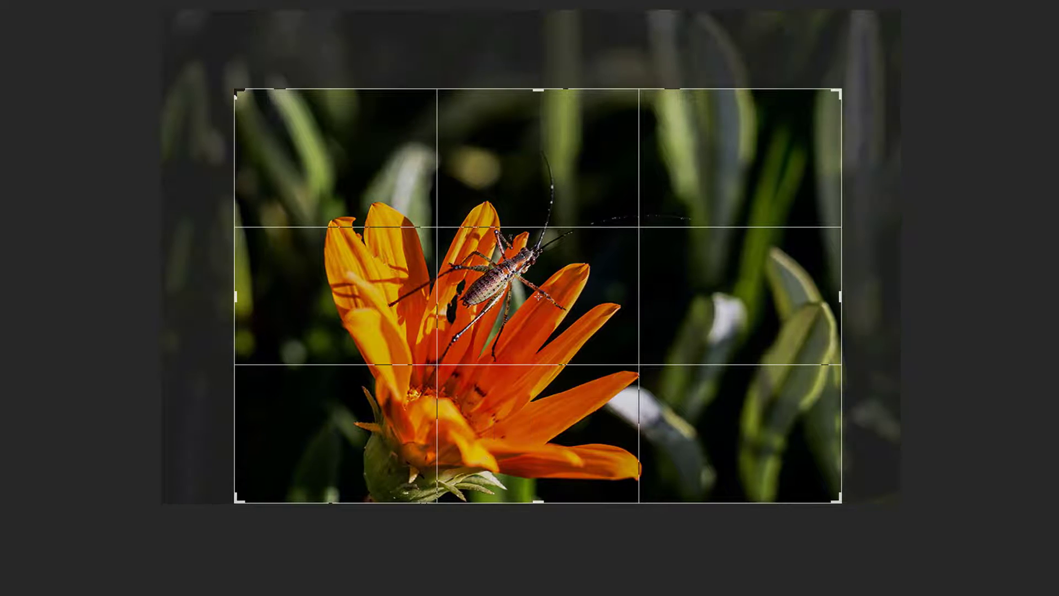
key(Return)
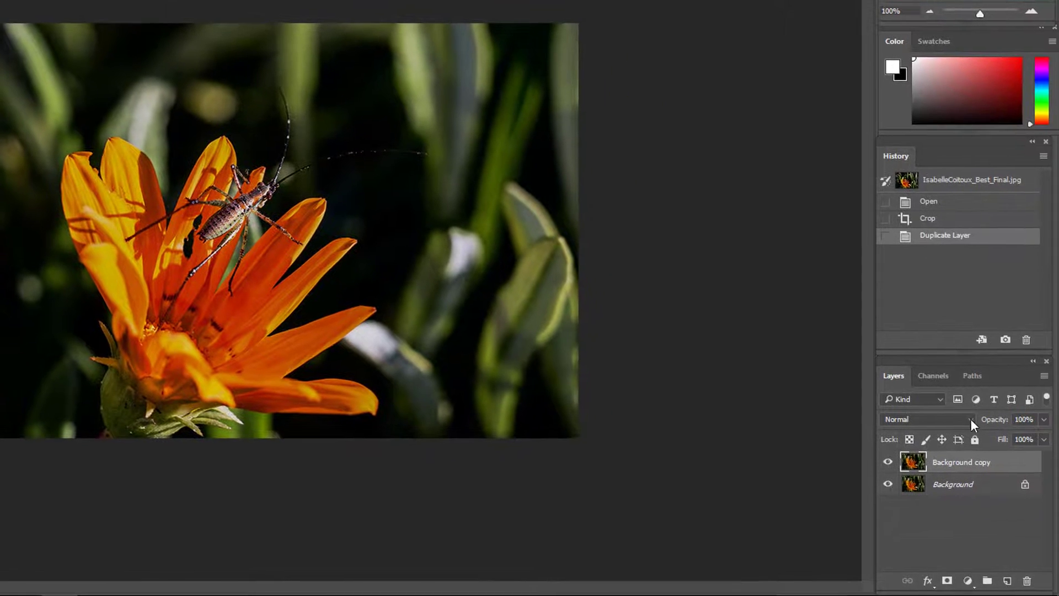
- Set the Background copy layer's blend mode to Multiply and add a layer mask to it
click(968, 417)
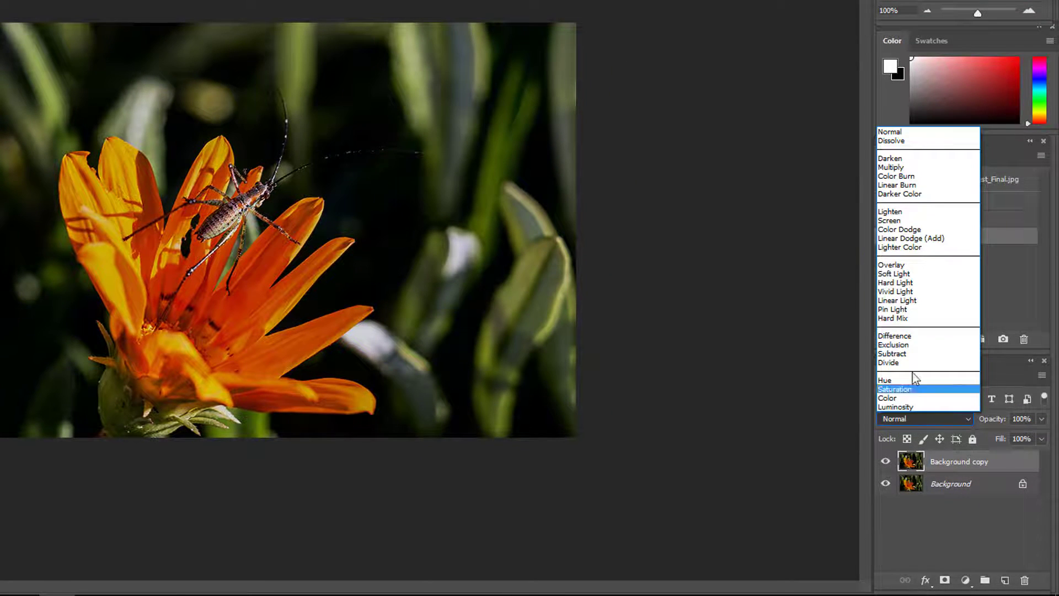
click(889, 167)
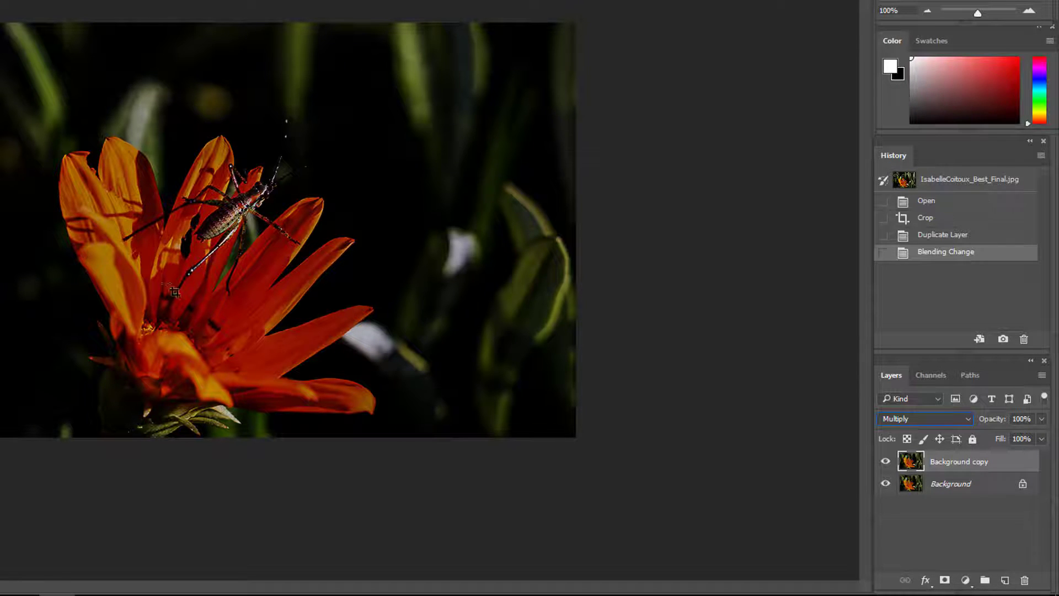
click(945, 580)
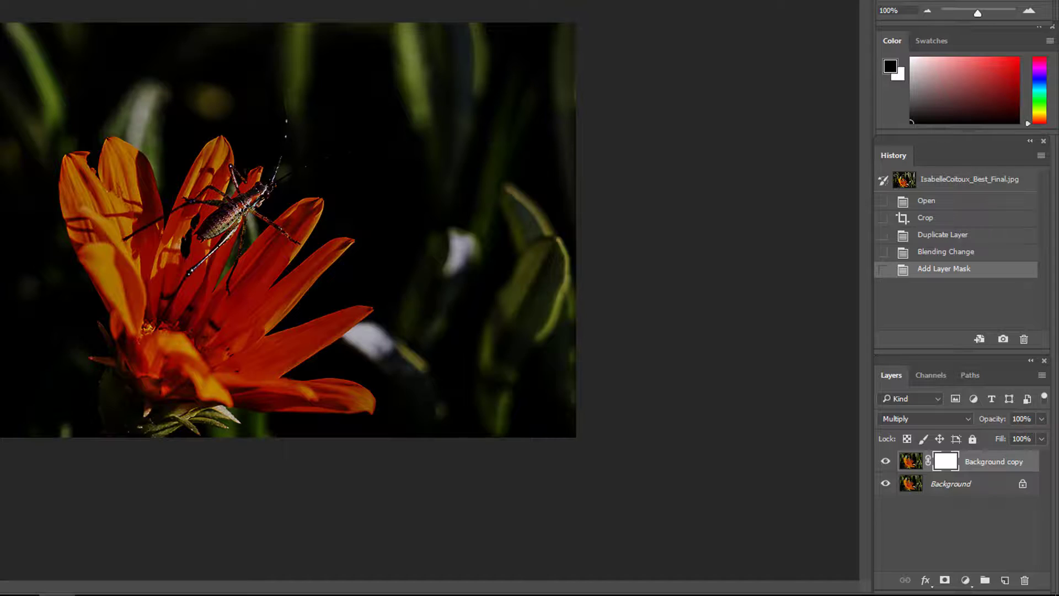
- Paint black on the mask with a large soft brush over the flower, insect and central background to restore their brightness
click(170, 246)
click(188, 242)
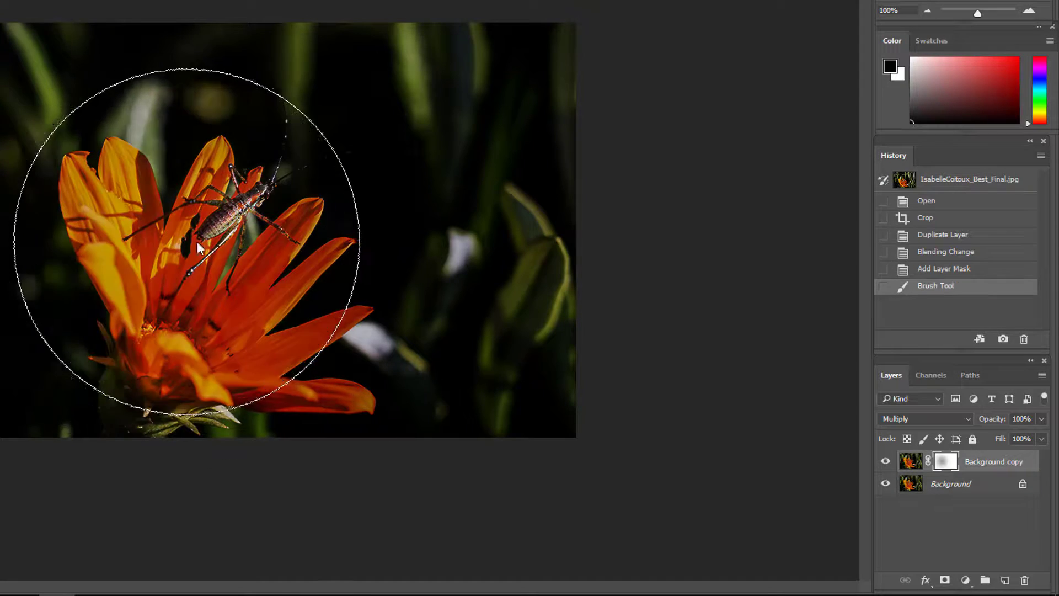
click(243, 242)
click(276, 246)
click(324, 249)
click(356, 242)
click(343, 232)
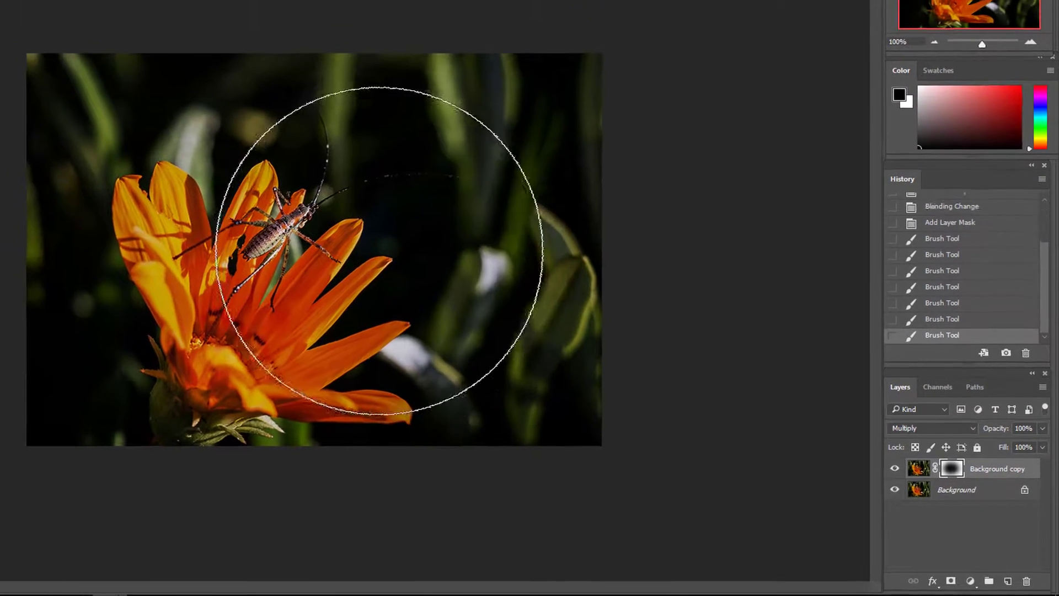
click(301, 231)
click(254, 234)
click(276, 253)
click(216, 249)
click(220, 251)
click(238, 251)
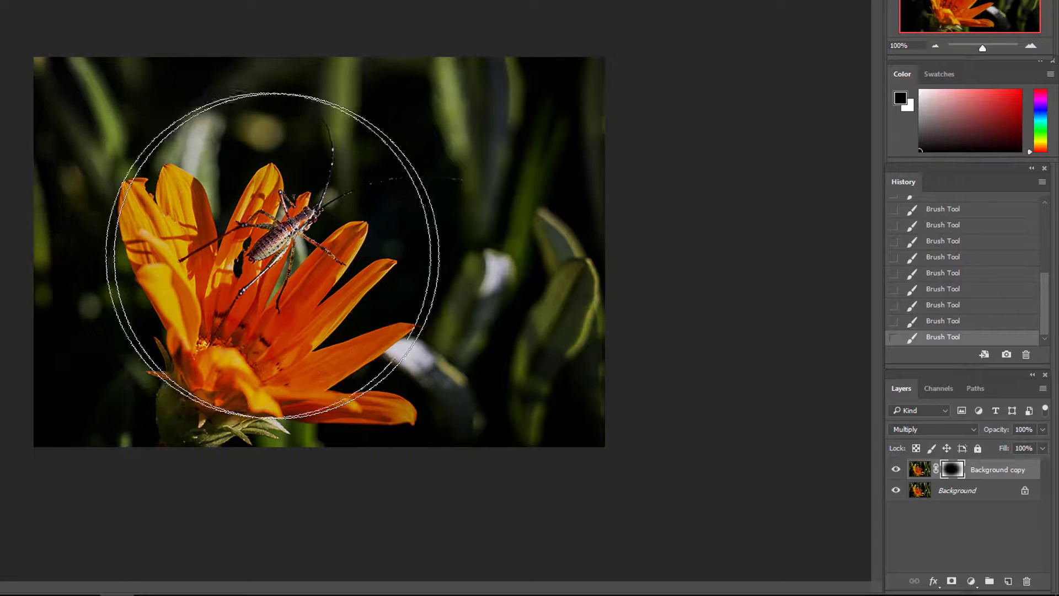
click(314, 255)
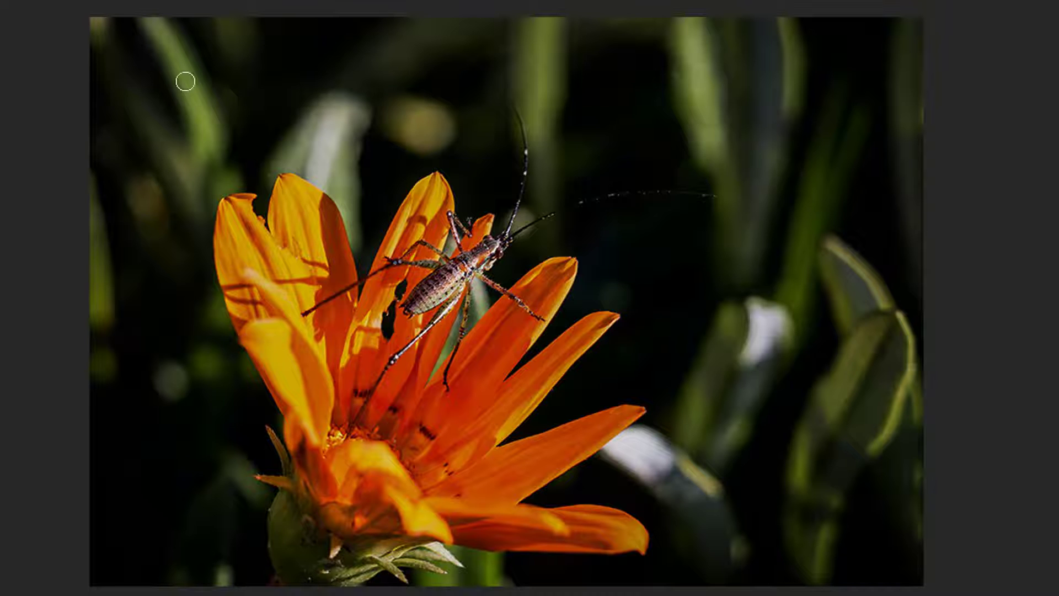
- Try to clone dark background over the bright spot in the photo's upper-left corner, and flatten the image
alt+click(125, 57)
drag(106, 27, 101, 31)
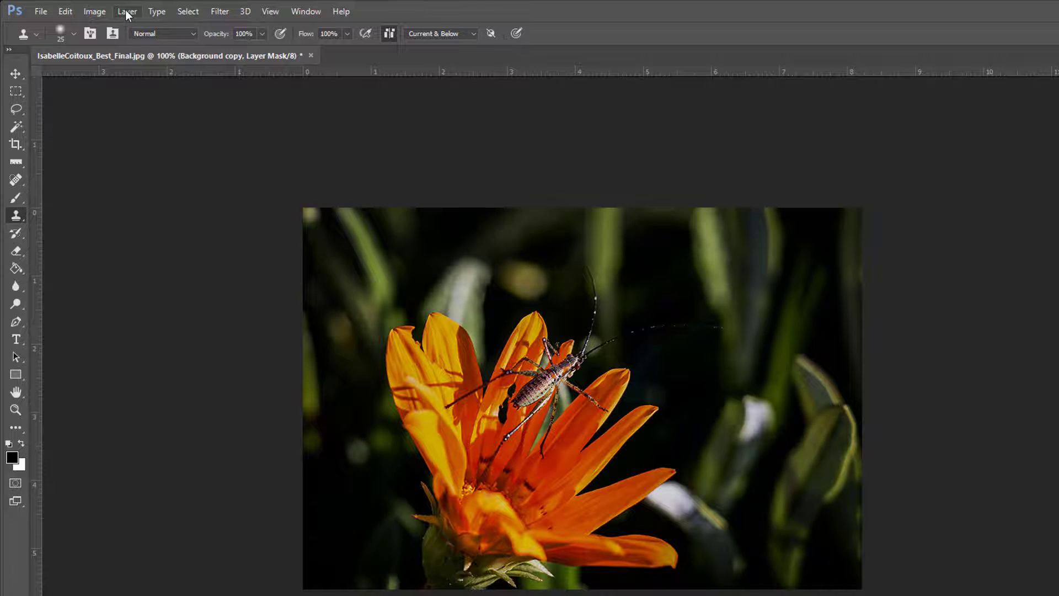
click(124, 11)
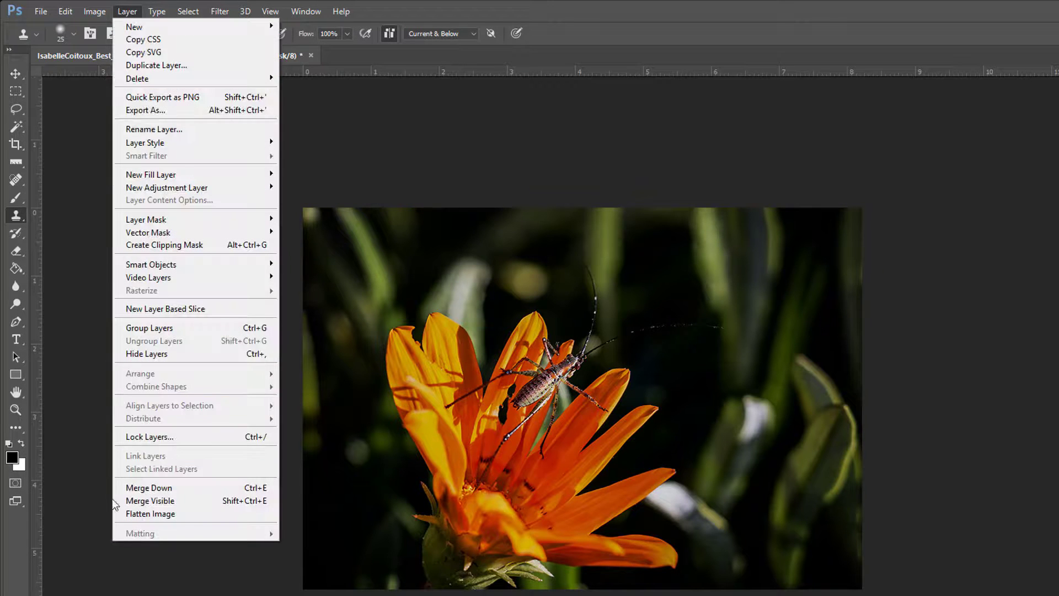
click(134, 515)
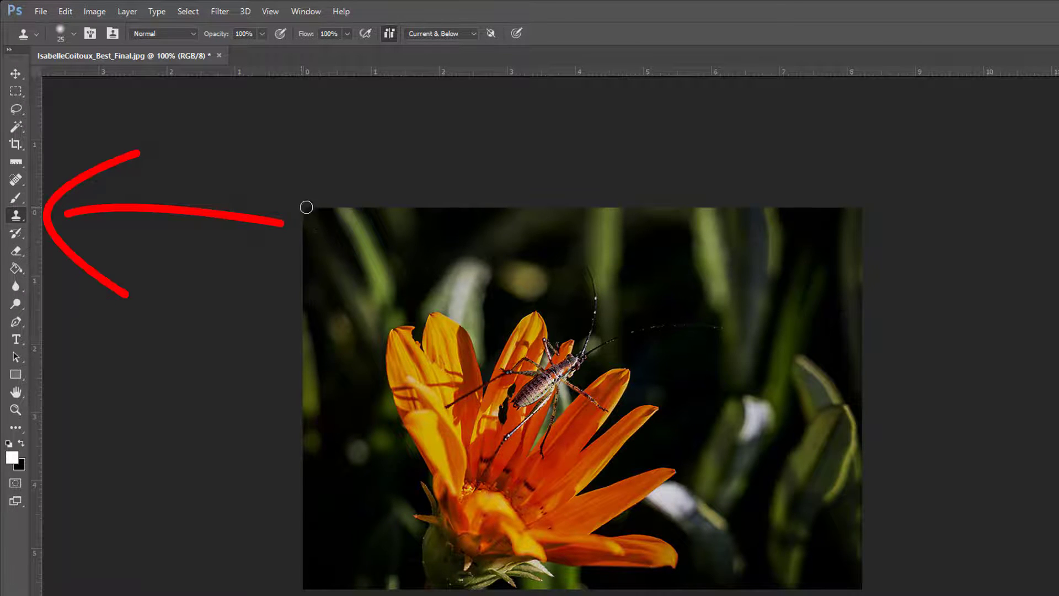
- Clone dark background over distractions along the photo's right edge and lower-left area using a 25 px Clone Stamp
alt+click(860, 247)
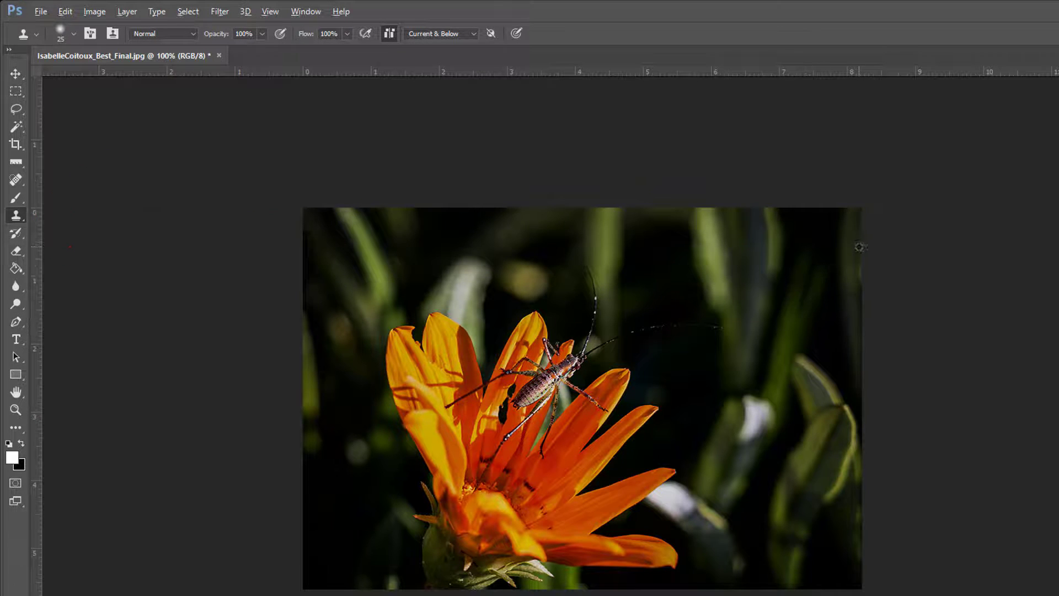
mouse_move(860, 272)
mouse_down()
mouse_move(843, 348)
mouse_move(860, 560)
mouse_move(859, 508)
mouse_up()
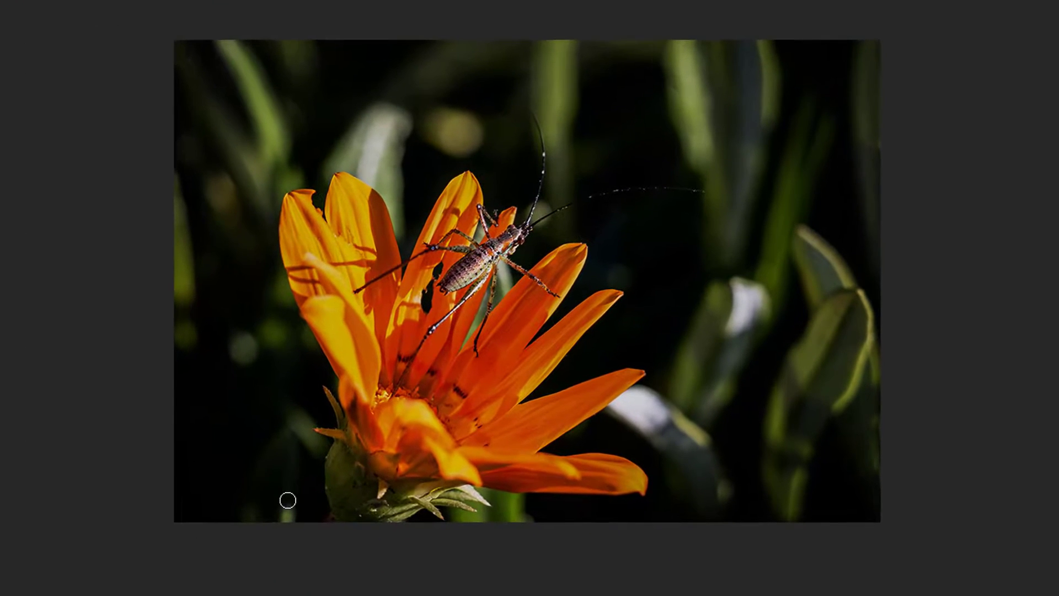
mouse_move(288, 500)
mouse_down()
mouse_move(289, 511)
mouse_move(267, 513)
mouse_move(199, 492)
mouse_up()
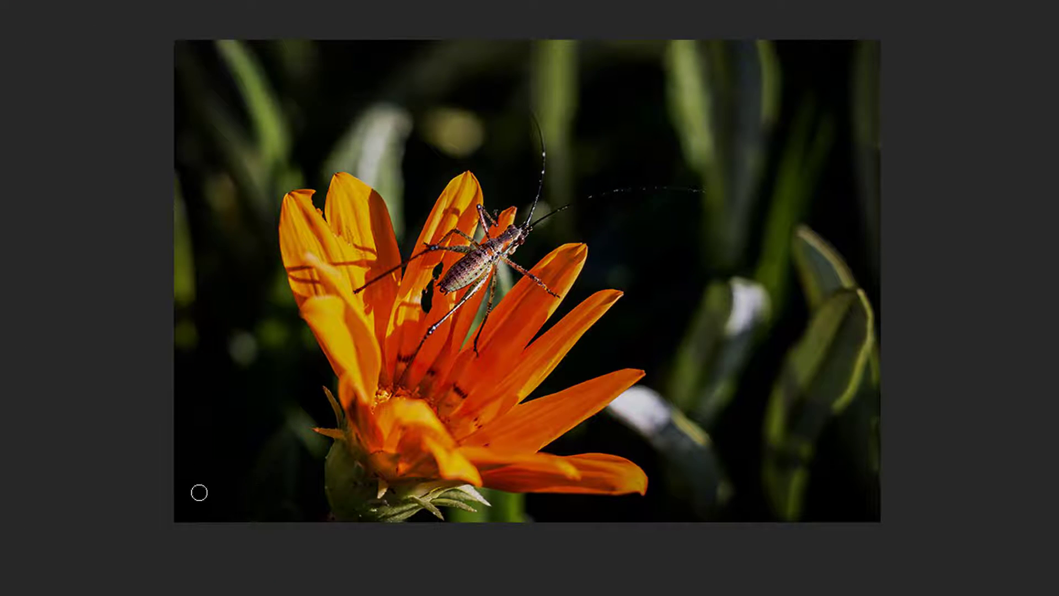